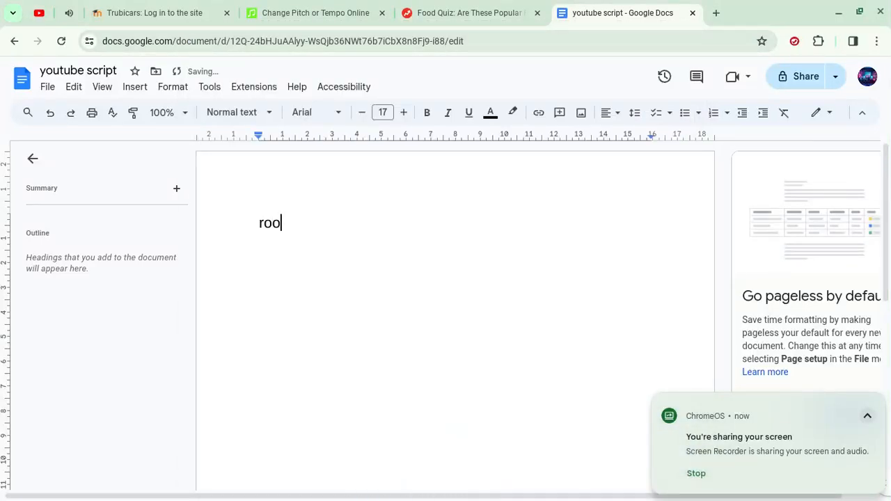
pyautogui.write('afza with water or mk')
# Write the title 'Roo afza with water or milk' and the opening water-or-milk debate paragraph
pyautogui.press('Return')
pyautogui.write('thers some de')
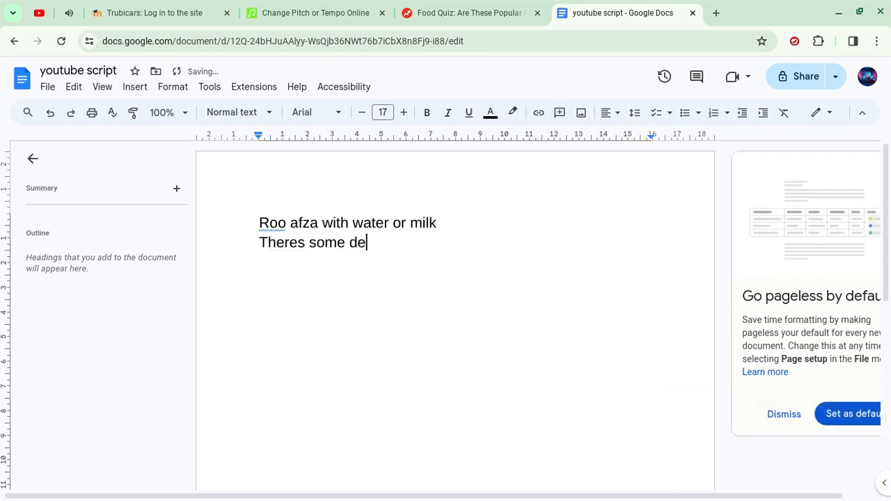
pyautogui.write('bate ')
pyautogui.write('oing on ')
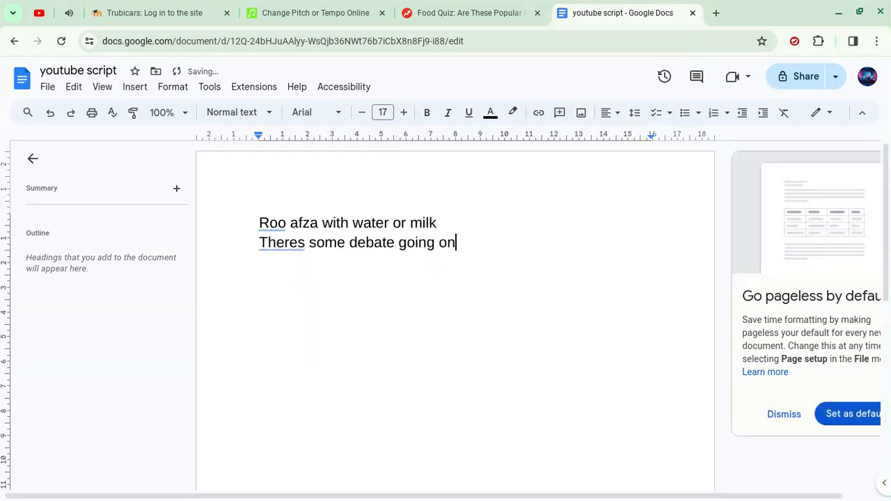
pyautogui.write('wher')
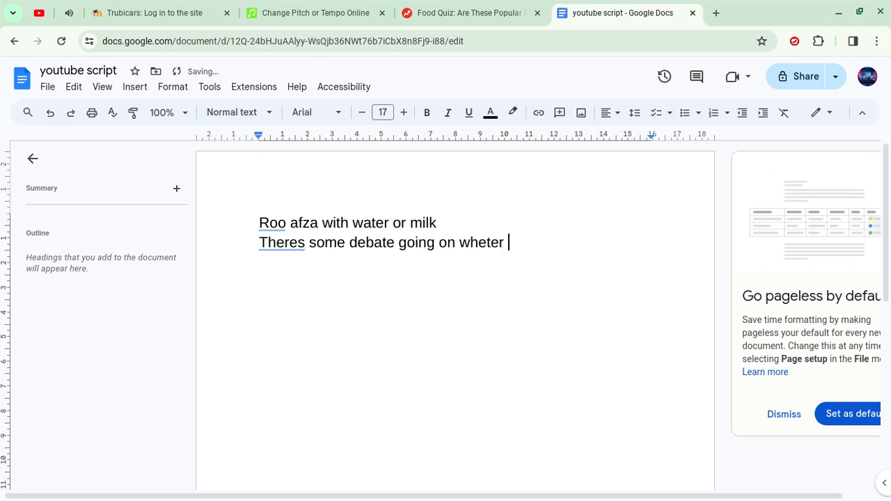
pyautogui.press('BackSpace')
pyautogui.press('BackSpace')
pyautogui.press('BackSpace')
pyautogui.press('BackSpace')
pyautogui.write('ther it')
pyautogui.write('s good with w')
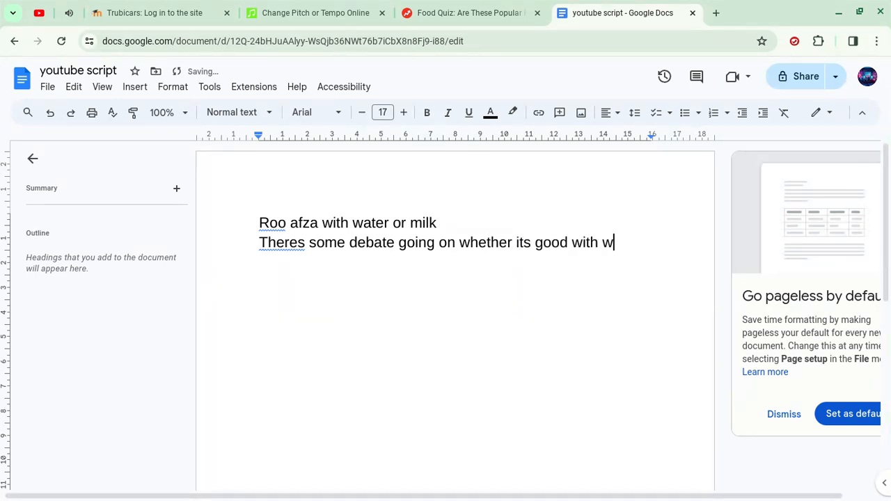
pyautogui.write('ater or milk and')
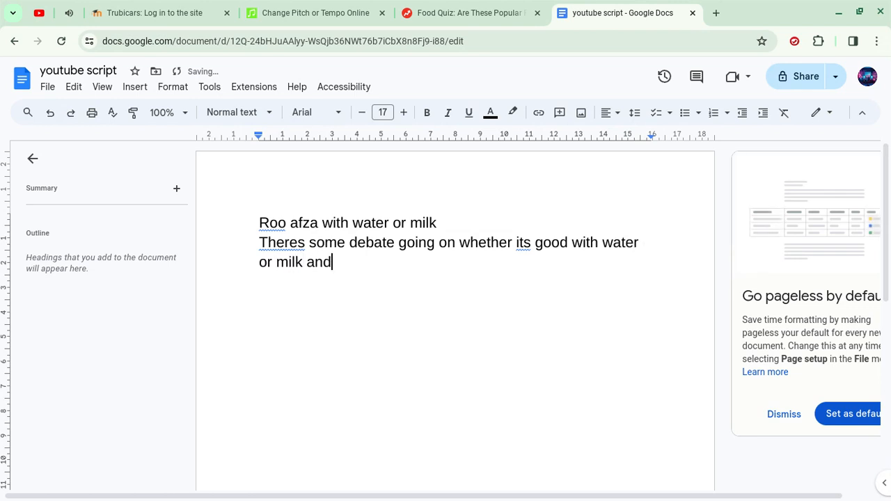
pyautogui.write(' im here to t')
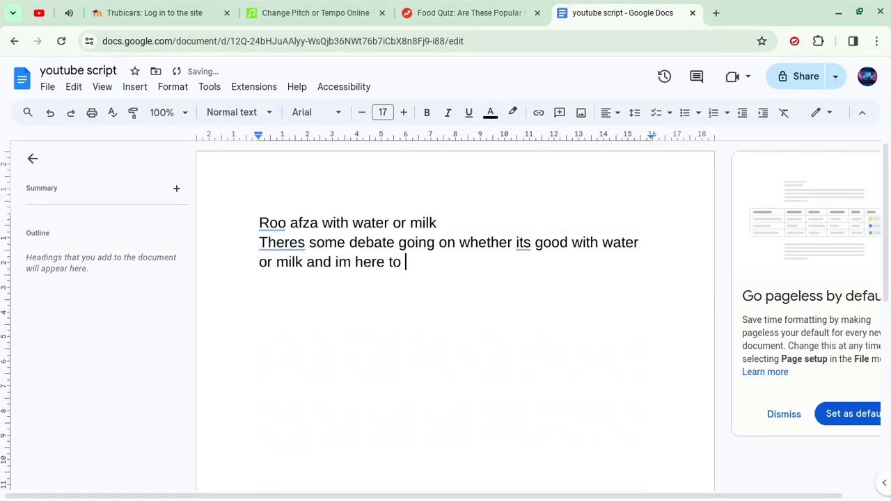
pyautogui.write('ell u the')
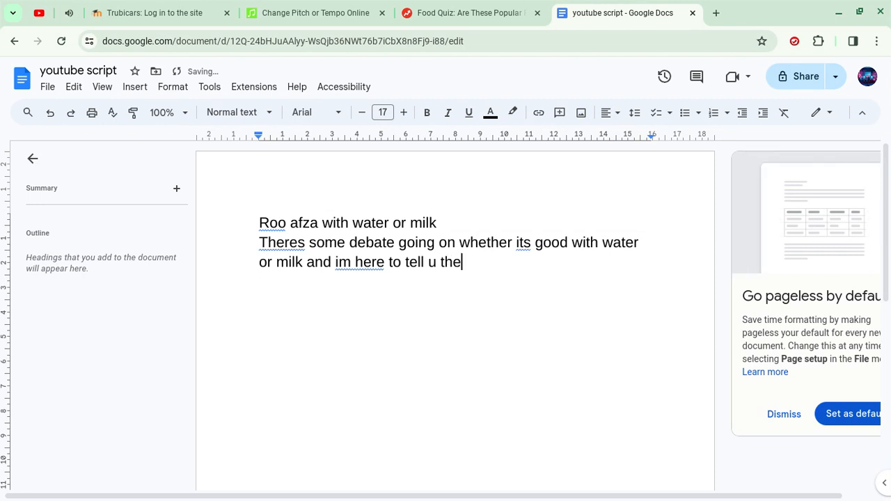
pyautogui.write(' right one')
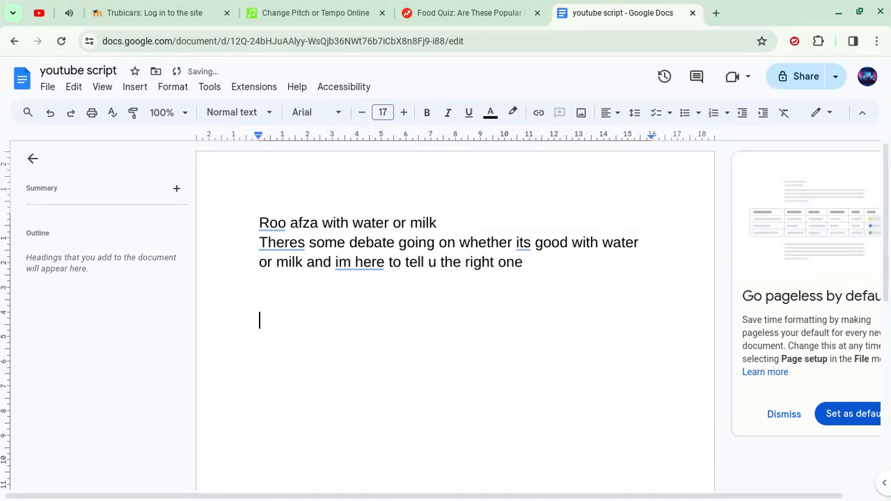
pyautogui.press('Return')
pyautogui.write('its great w')
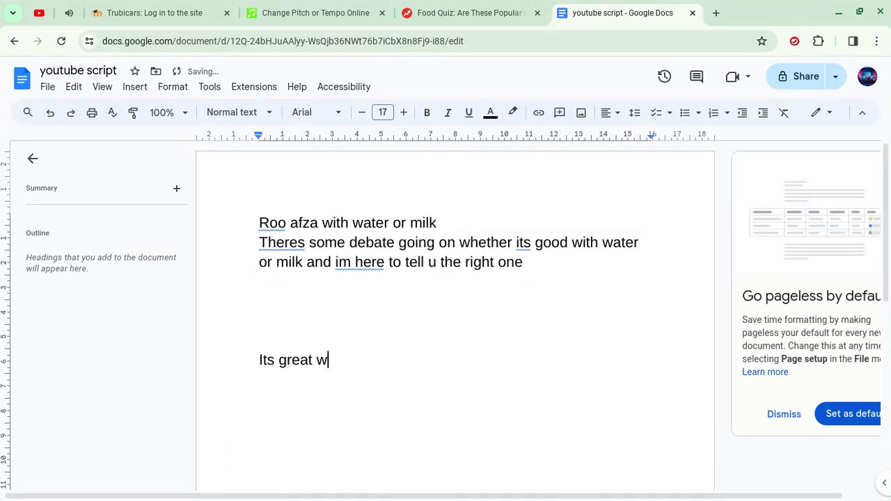
pyautogui.write('ityh')
# Write the second paragraph praising Roo afza with cold milk, ending 'Milk and syrup belong well.'
pyautogui.press('BackSpace')
pyautogui.press('BackSpace')
pyautogui.press('BackSpace')
pyautogui.write('th m')
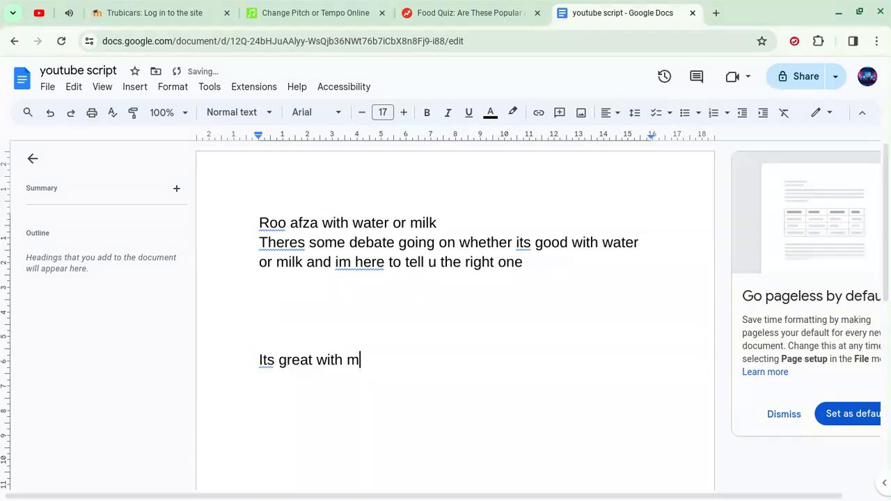
pyautogui.write('ilk duringi')
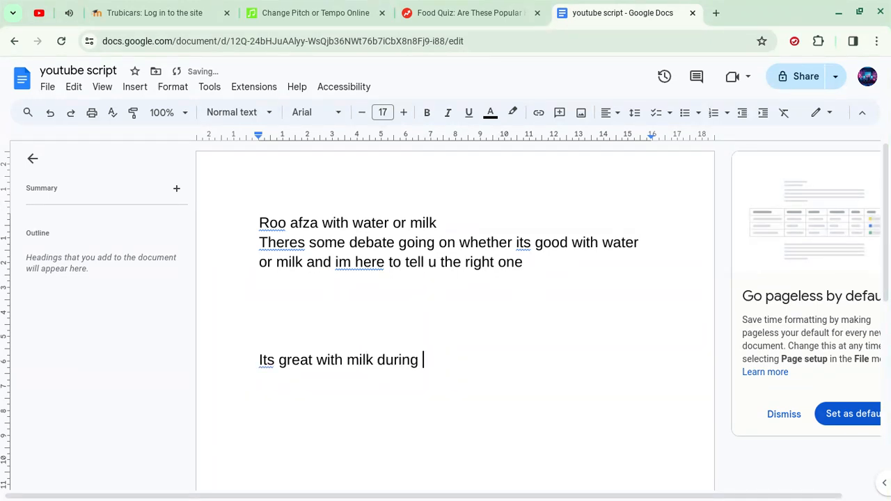
pyautogui.write('iftar or anut')
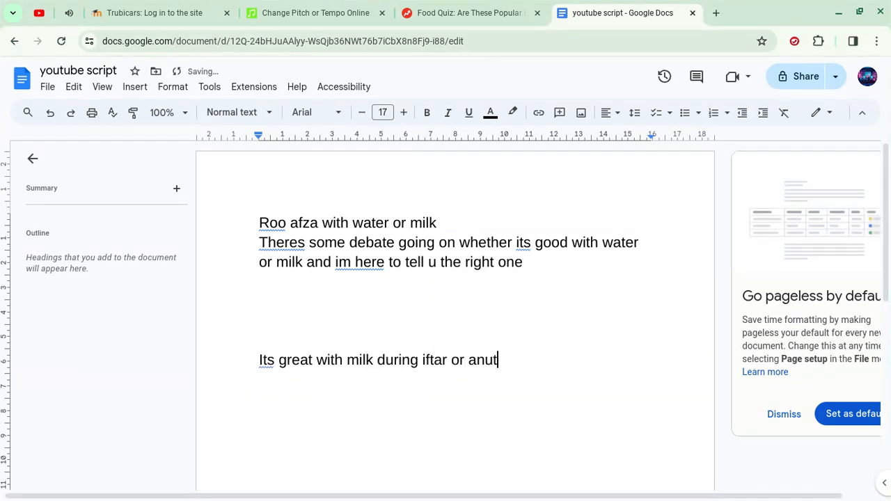
pyautogui.press('BackSpace')
pyautogui.press('BackSpace')
pyautogui.write('ytime its ')
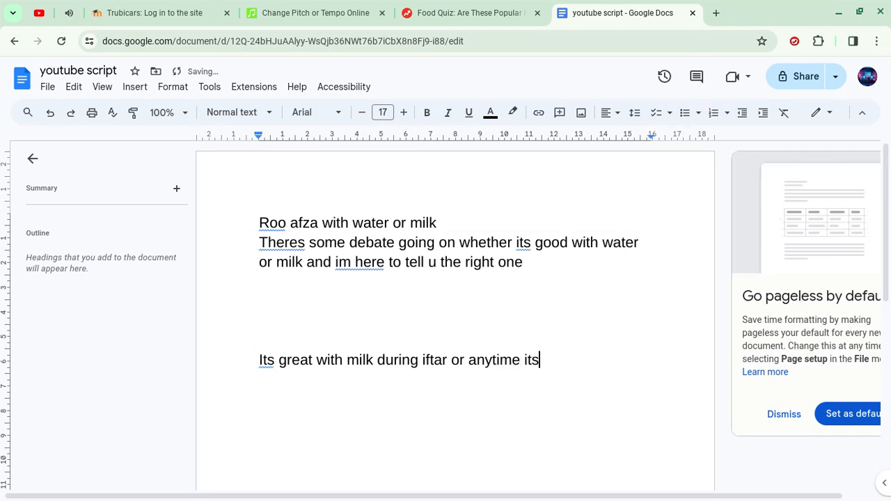
pyautogui.write('cold and ')
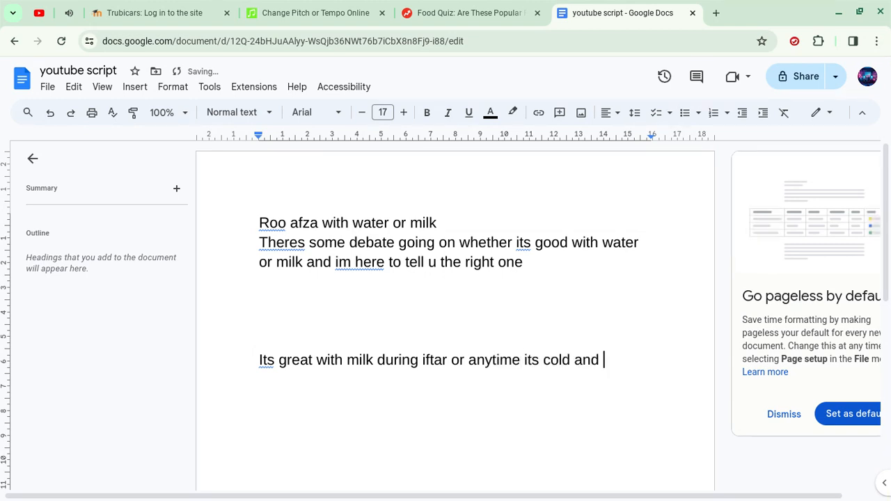
pyautogui.write('it hits the spot')
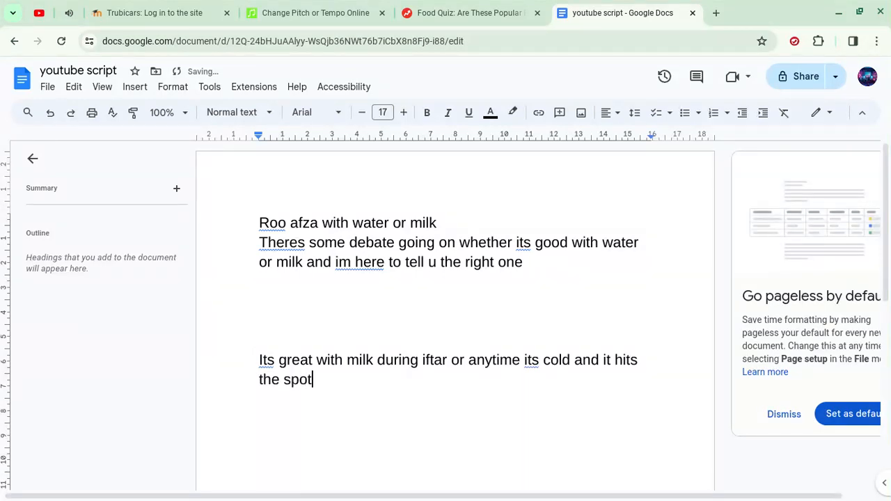
pyautogui.write('100£')
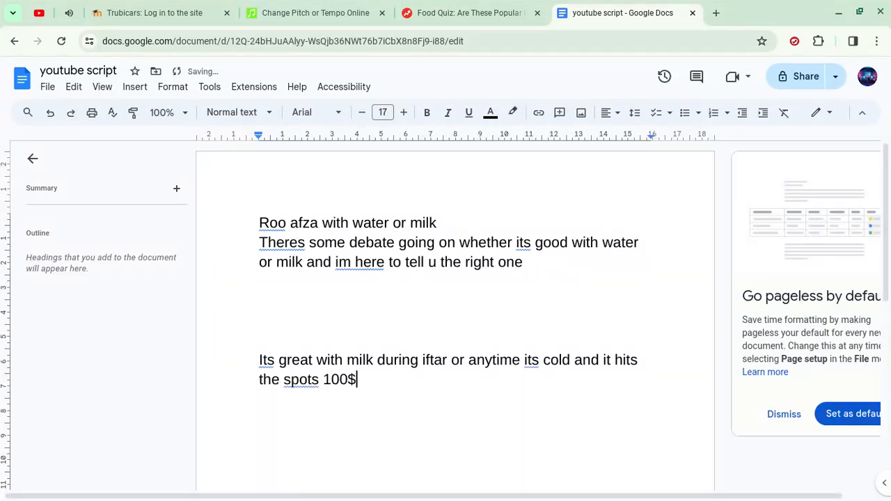
pyautogui.press('BackSpace')
pyautogui.press('BackSpace')
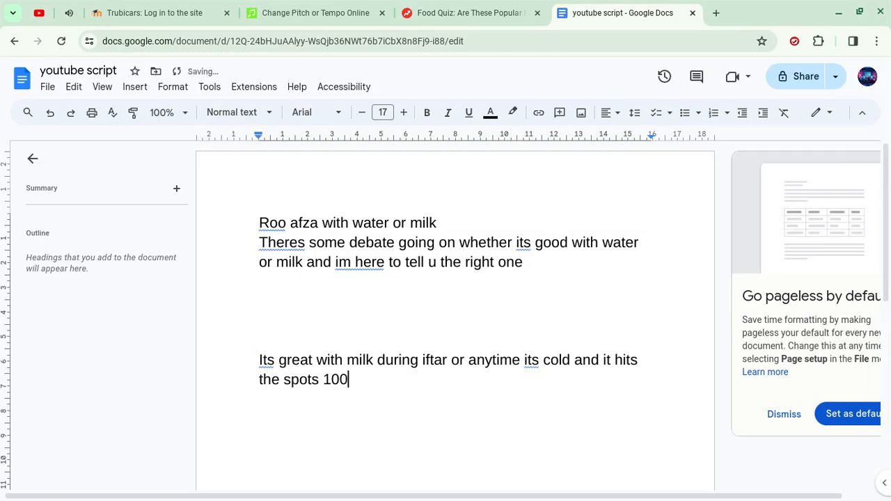
pyautogui.write('%')
pyautogui.write('. not ')
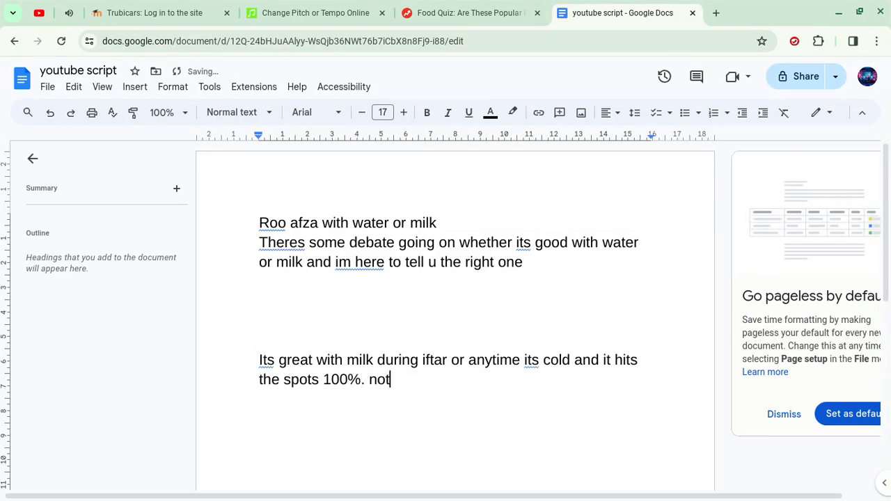
pyautogui.write('hot but it')
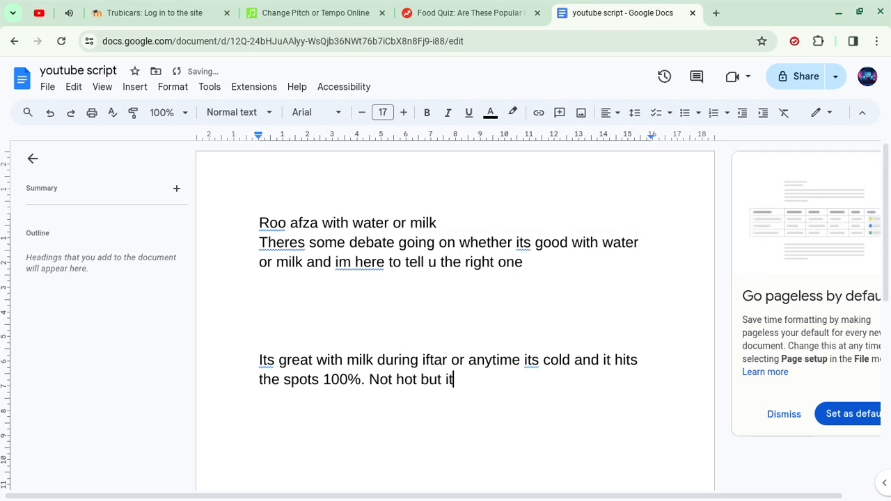
pyautogui.press('BackSpace')
pyautogui.write('n cold. ')
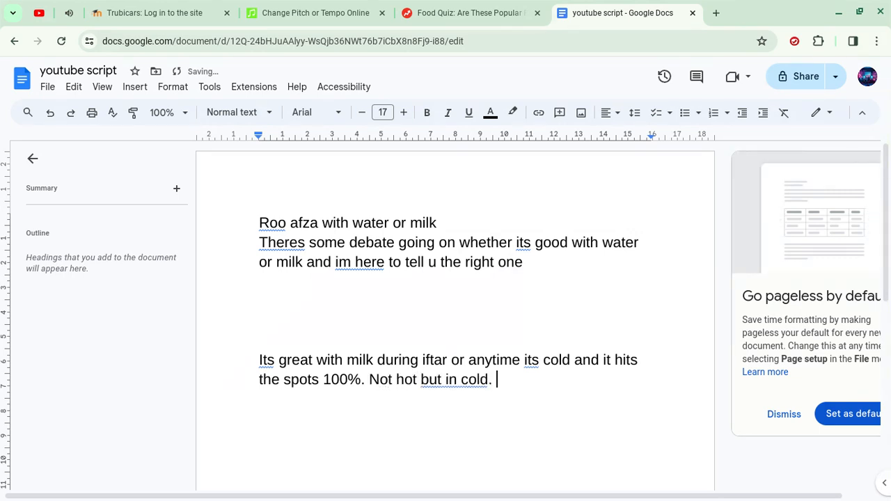
pyautogui.write('Milk j')
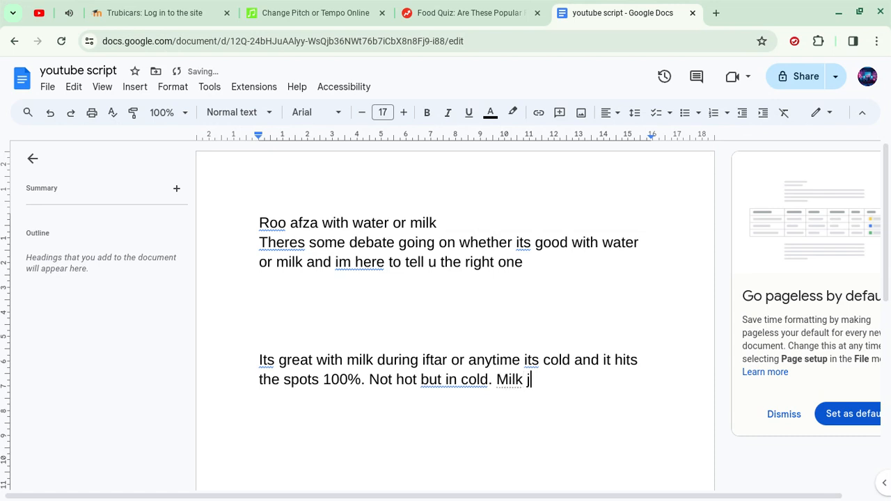
pyautogui.write('h')
pyautogui.press('BackSpace')
pyautogui.write('and s')
pyautogui.write('ytruu')
pyautogui.press('BackSpace')
pyautogui.press('BackSpace')
pyautogui.press('BackSpace')
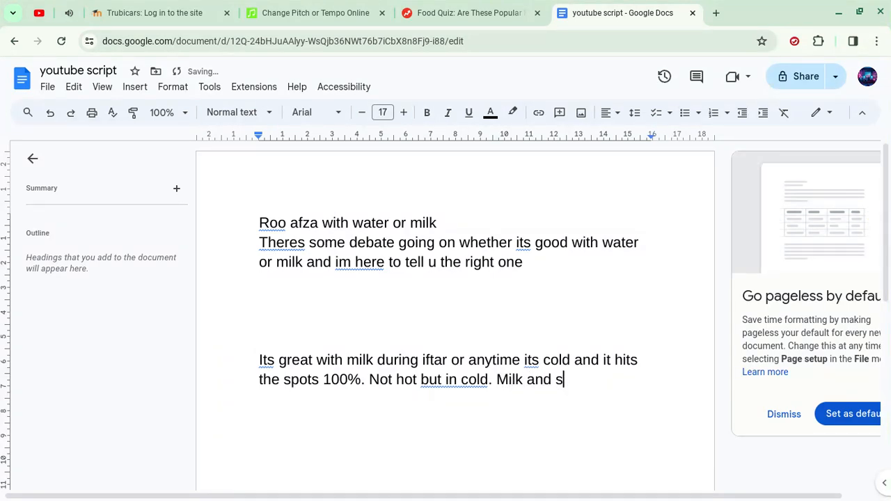
pyautogui.write('yrup b')
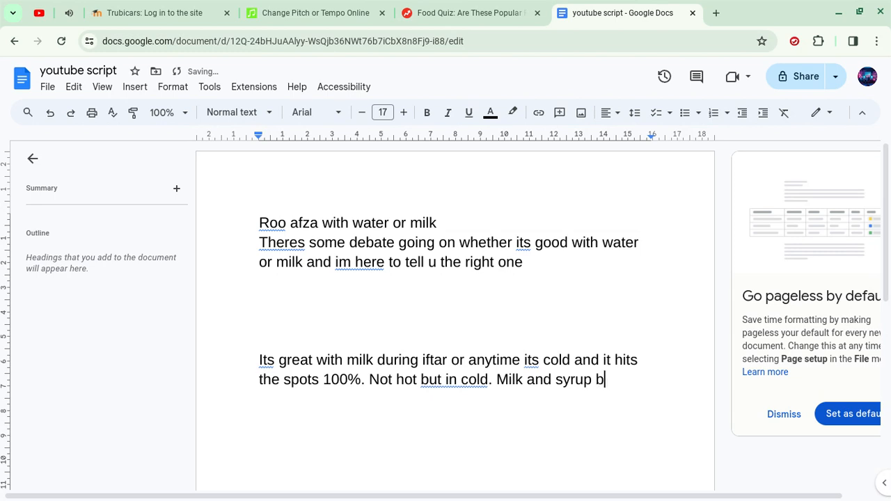
pyautogui.write('elong well.')
pyautogui.press('Return')
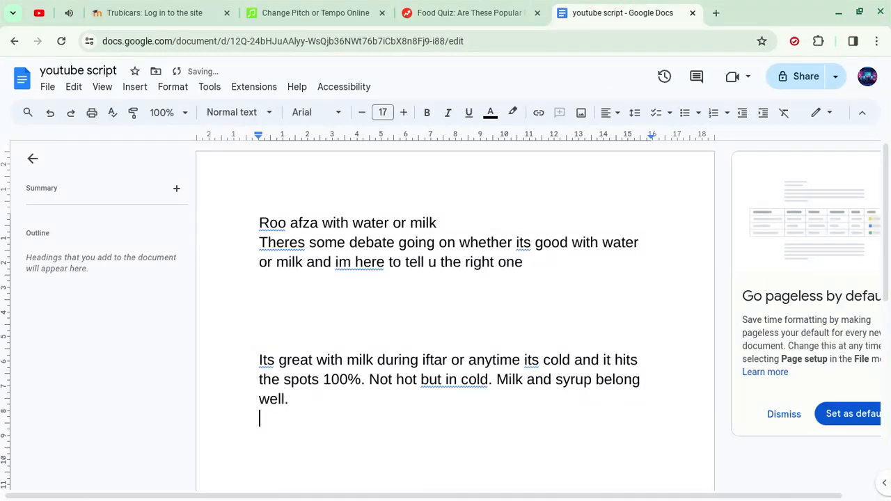
pyautogui.press('Return')
pyautogui.write('Its only good ')
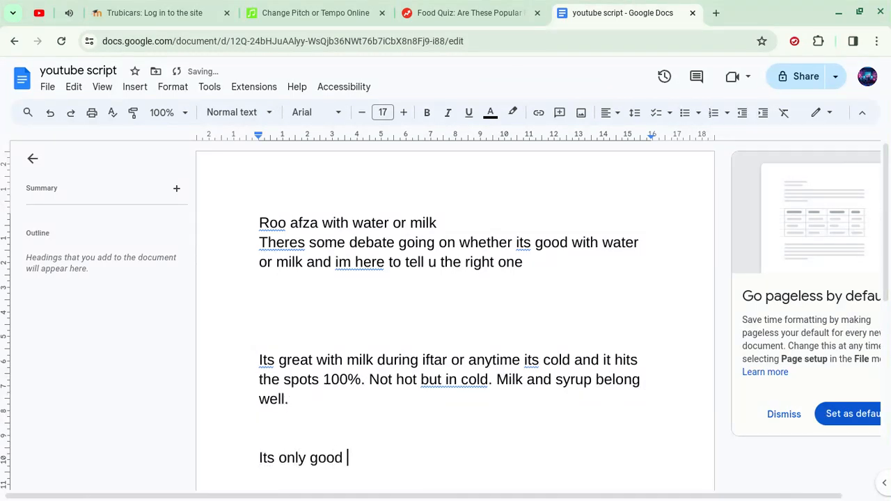
pyautogui.write('with water never. ')
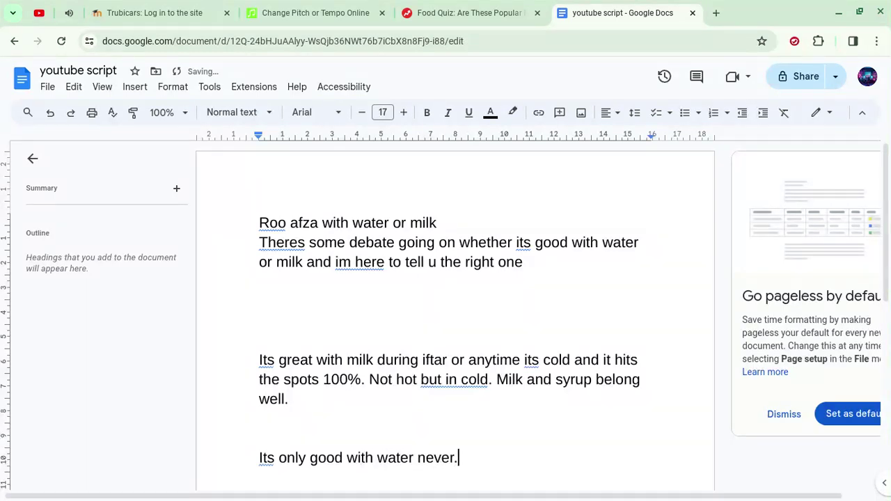
pyautogui.write('yeah dik')
# Write the third paragraph joking water only works at a dawat, ending 'milk all the way'
pyautogui.press('BackSpace')
pyautogui.press('BackSpace')
pyautogui.press('BackSpace')
pyautogui.write('idk who is drinki')
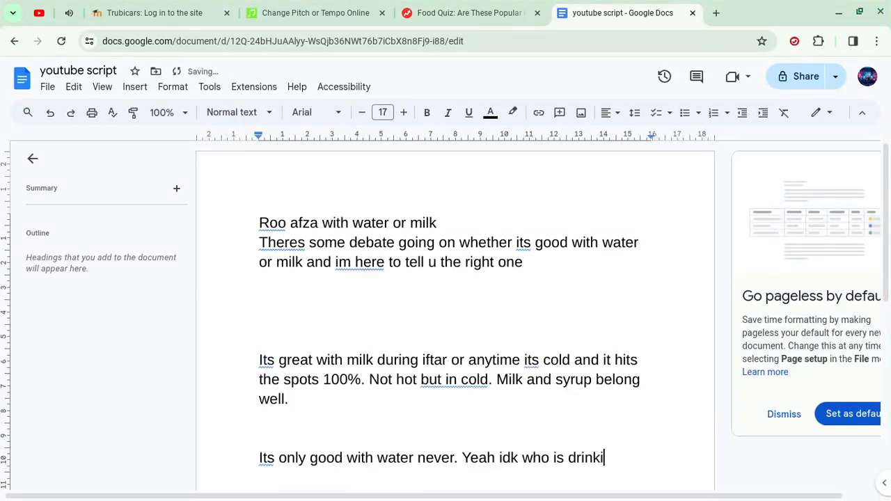
pyautogui.write('ng water wit')
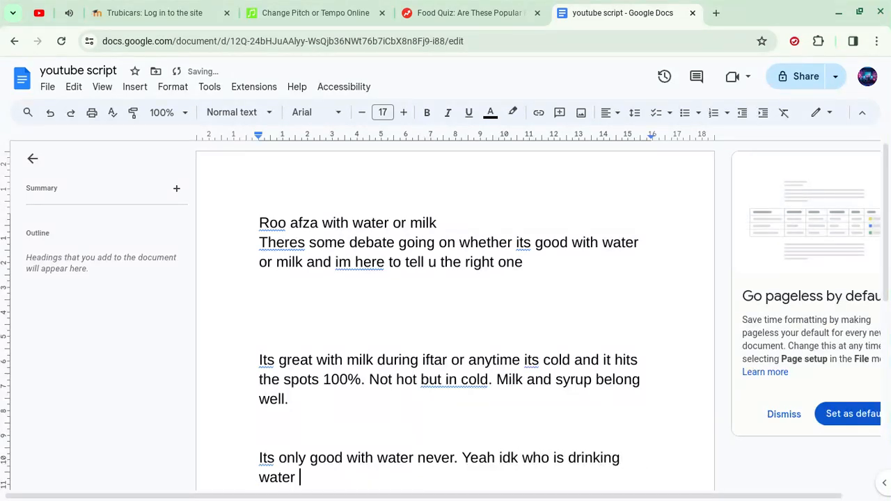
pyautogui.write('h roo afz')
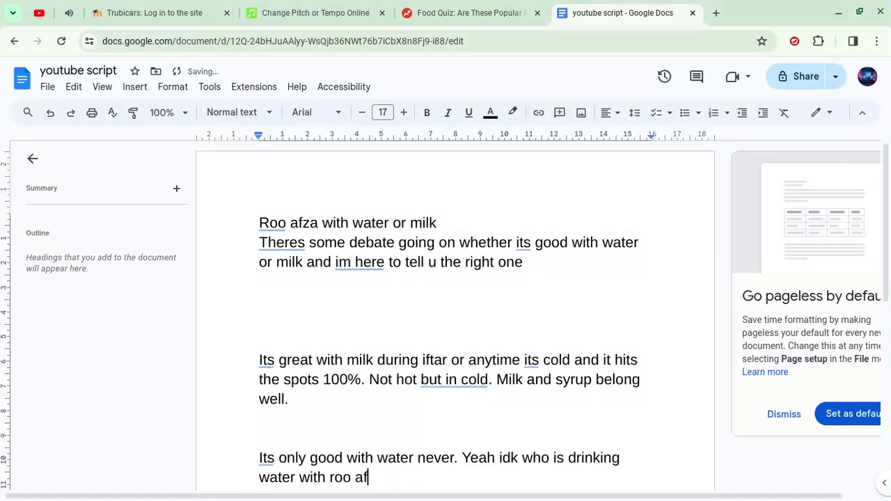
pyautogui.write('a. Im hj')
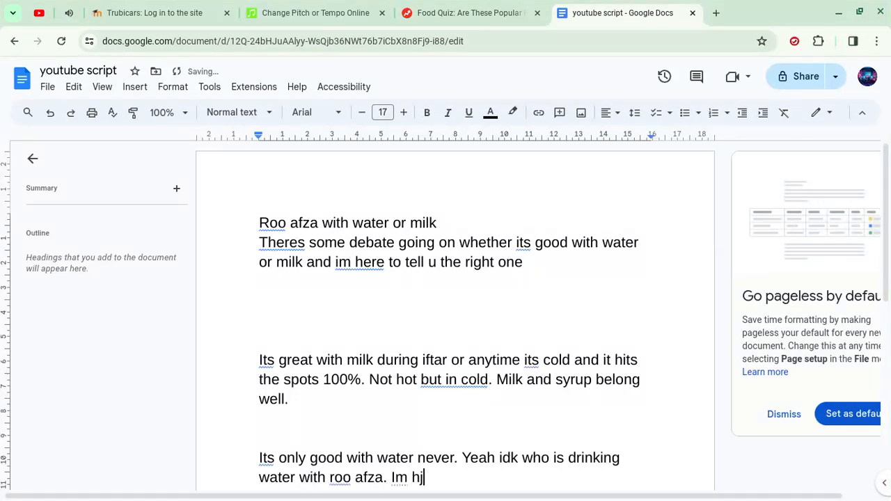
pyautogui.write('yst')
pyautogui.press('BackSpace')
pyautogui.press('BackSpace')
pyautogui.press('BackSpace')
pyautogui.press('BackSpace')
pyautogui.write('jokin')
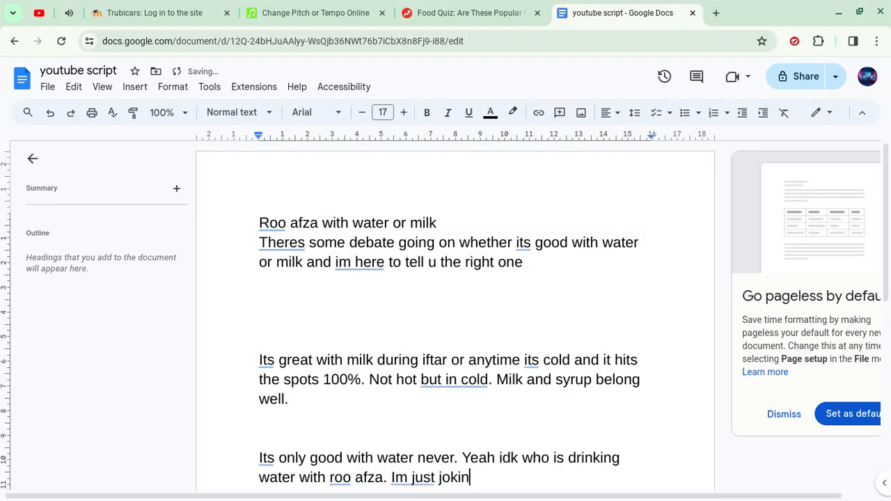
pyautogui.write('g its only good du')
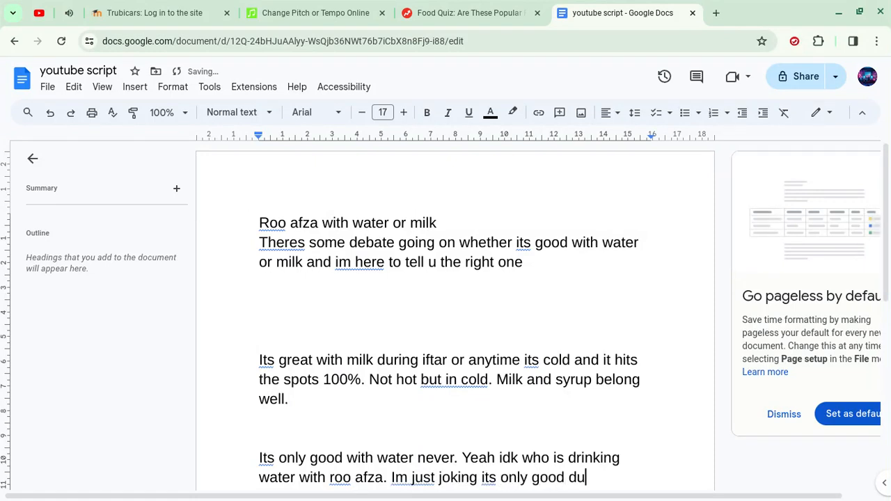
pyautogui.write('ring a dawat. ')
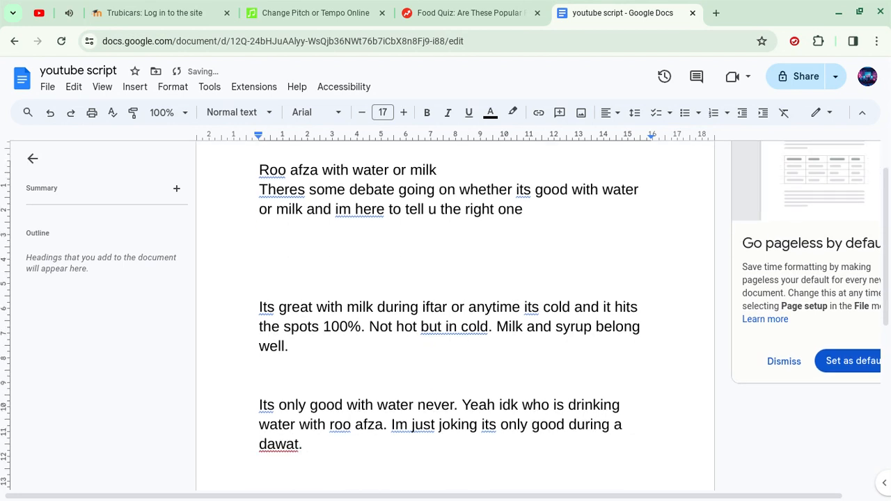
pyautogui.write('Idk why')
pyautogui.press('BackSpace')
pyautogui.press('BackSpace')
pyautogui.write('d')
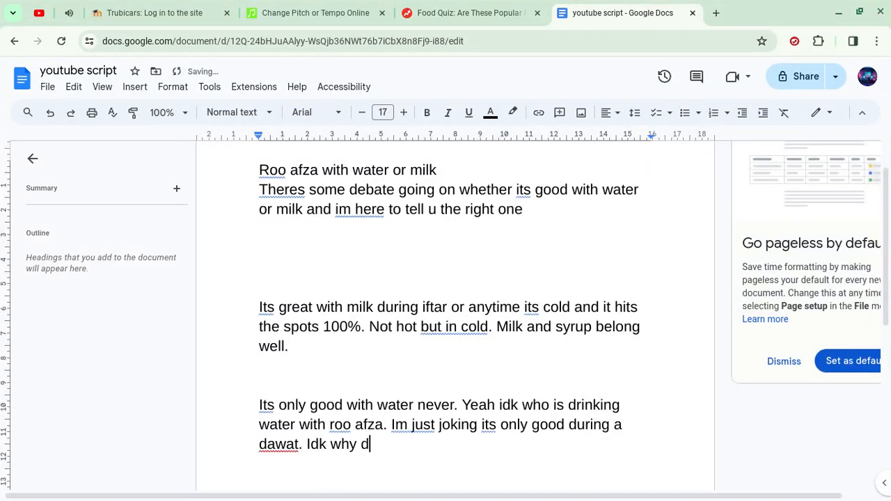
pyautogui.write('awat ')
pyautogui.write('water with r')
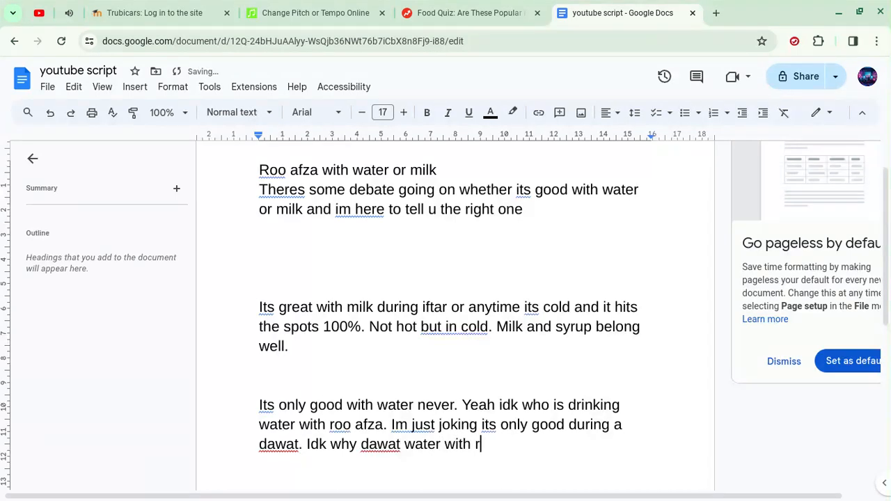
pyautogui.write('oo afza hit')
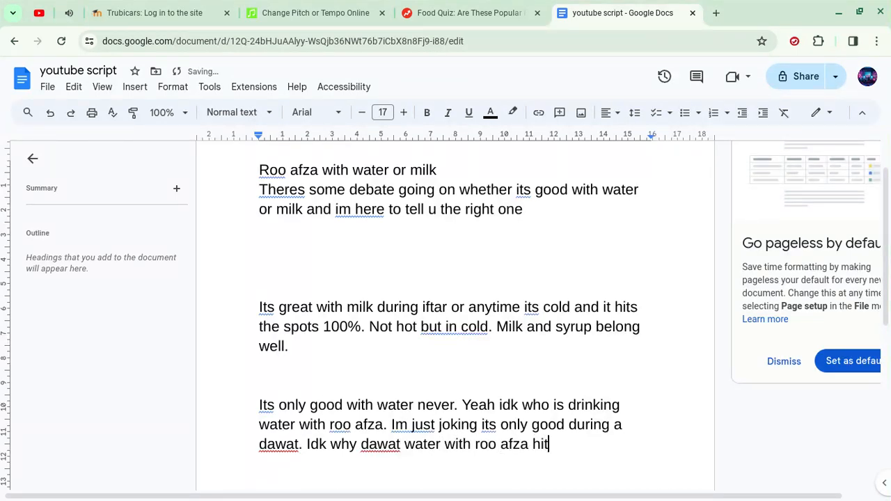
pyautogui.write('s differents ')
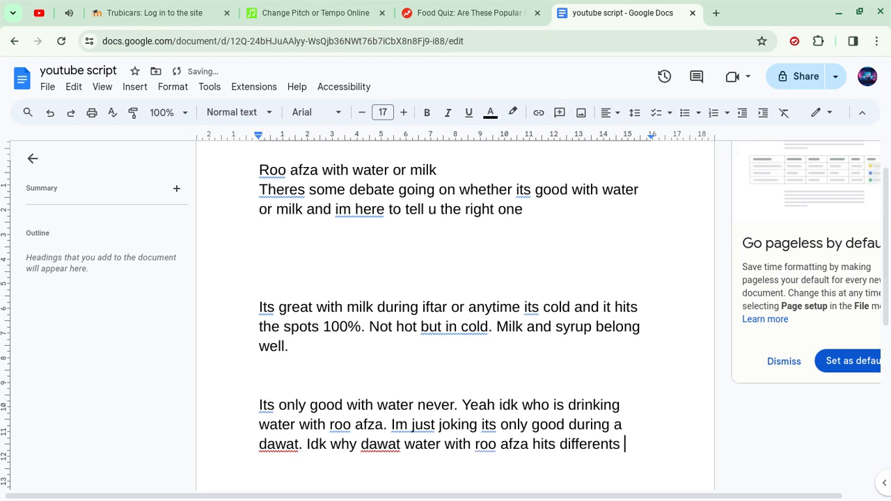
pyautogui.write('but mi')
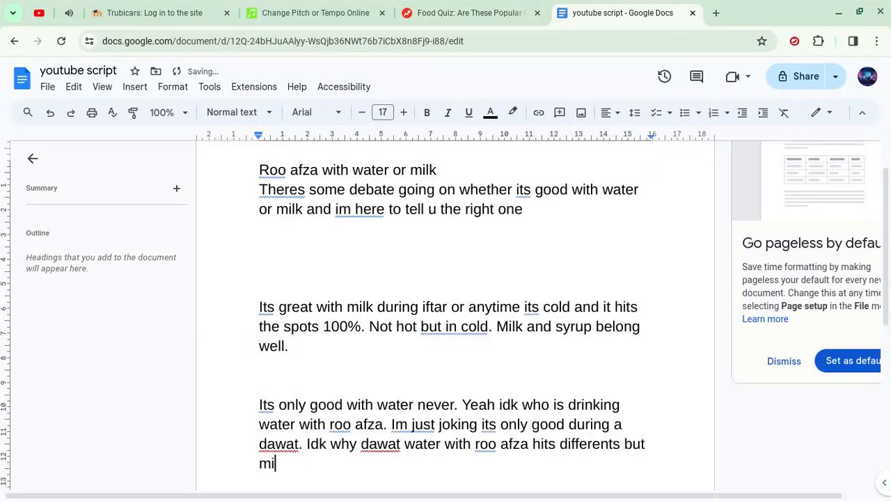
pyautogui.press('BackSpace')
pyautogui.press('BackSpace')
pyautogui.write('other than that milk all the way')
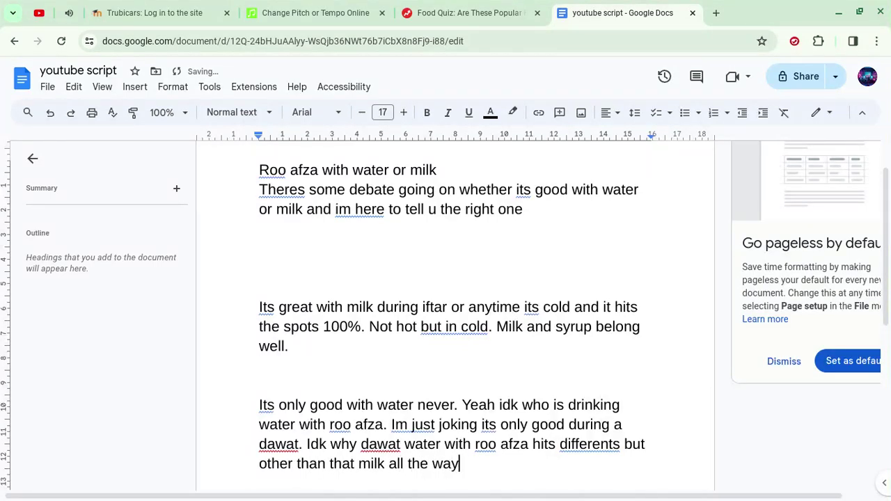